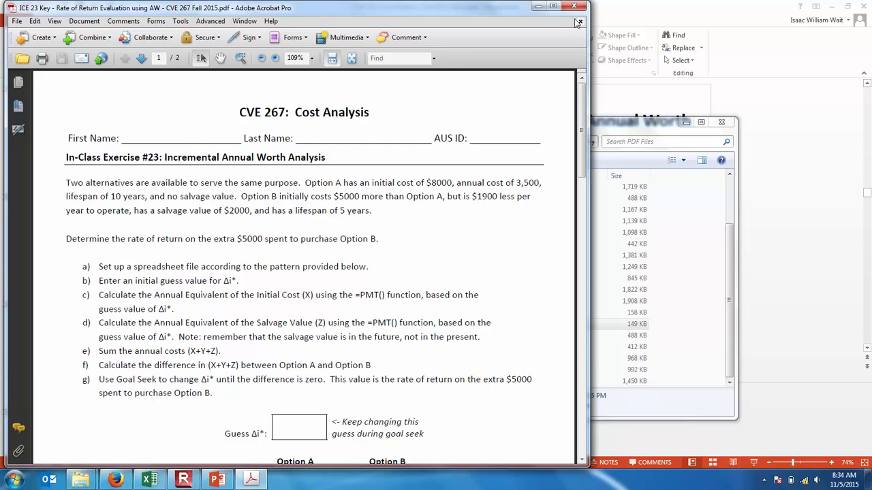
- Read through the In-Class Exercise #23 problem statement and blank table in the PDF, including a full-screen view of the page
{"action": "left_click", "coordinate": [554, 6]}
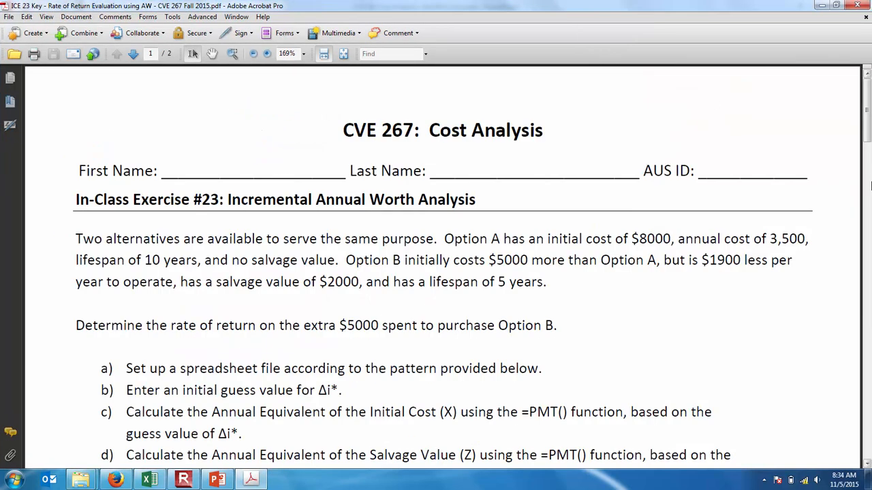
{"action": "left_click_drag", "start_coordinate": [868, 131], "coordinate": [868, 154]}
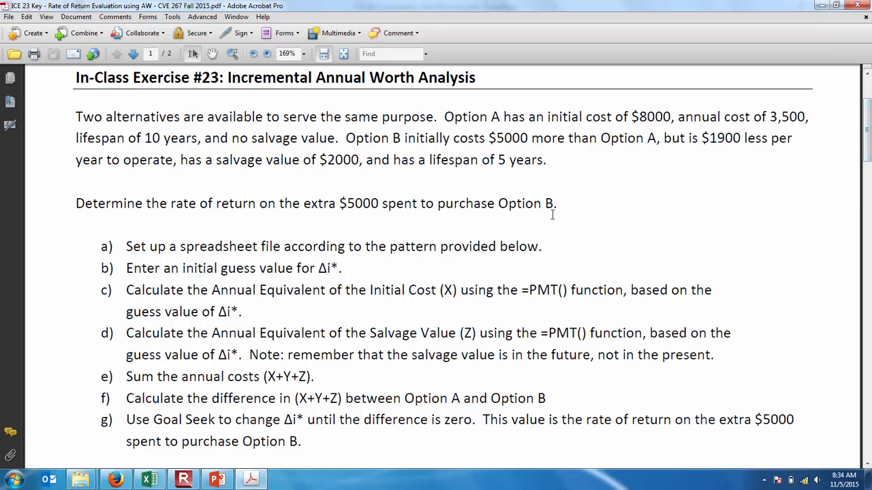
{"action": "left_click_drag", "start_coordinate": [868, 119], "coordinate": [868, 192]}
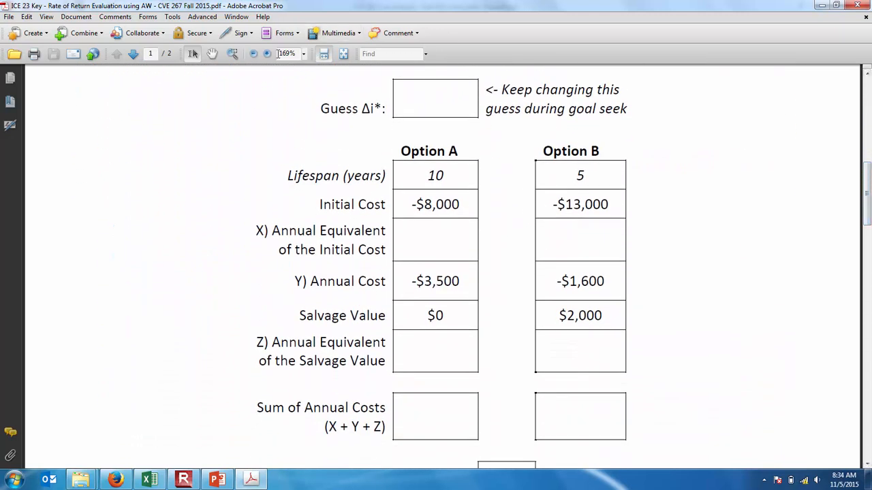
{"action": "left_click", "coordinate": [252, 54]}
{"action": "left_click", "coordinate": [252, 53]}
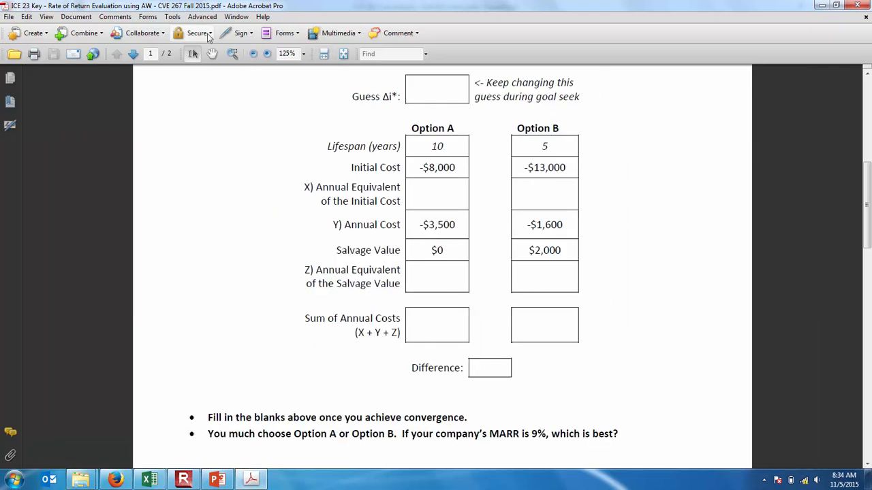
{"action": "left_click", "coordinate": [46, 17]}
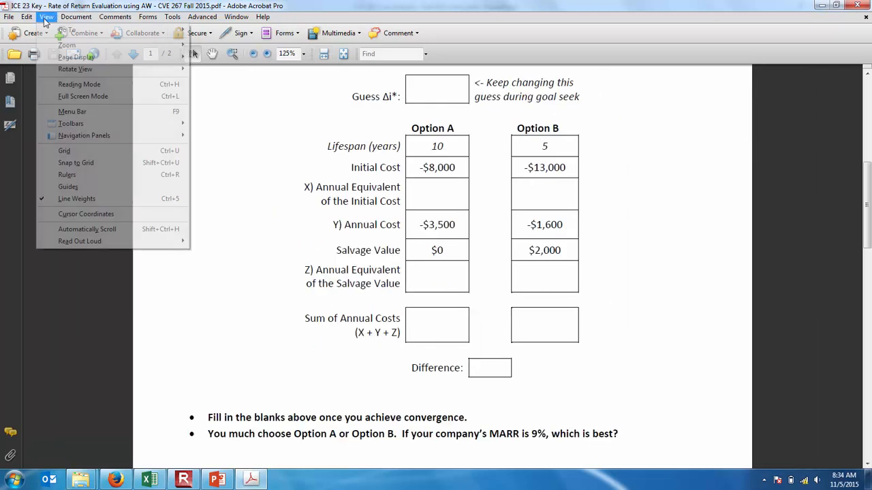
{"action": "left_click", "coordinate": [93, 96]}
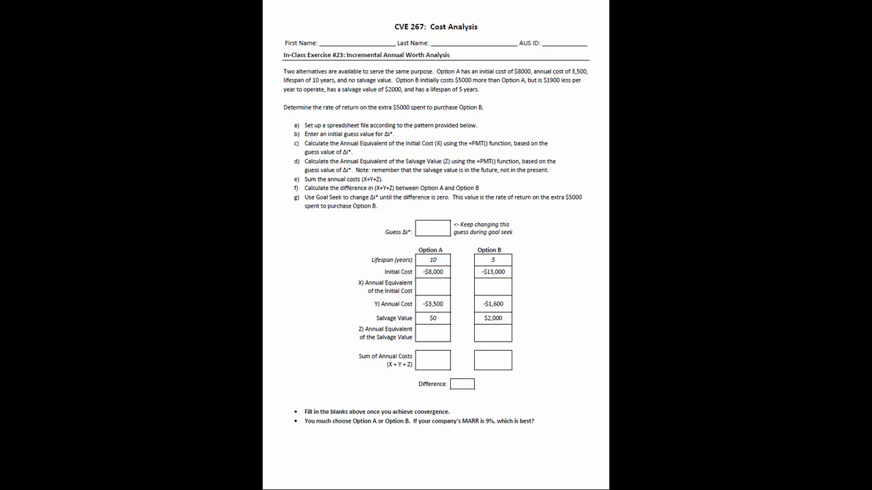
{"action": "key", "text": "Escape"}
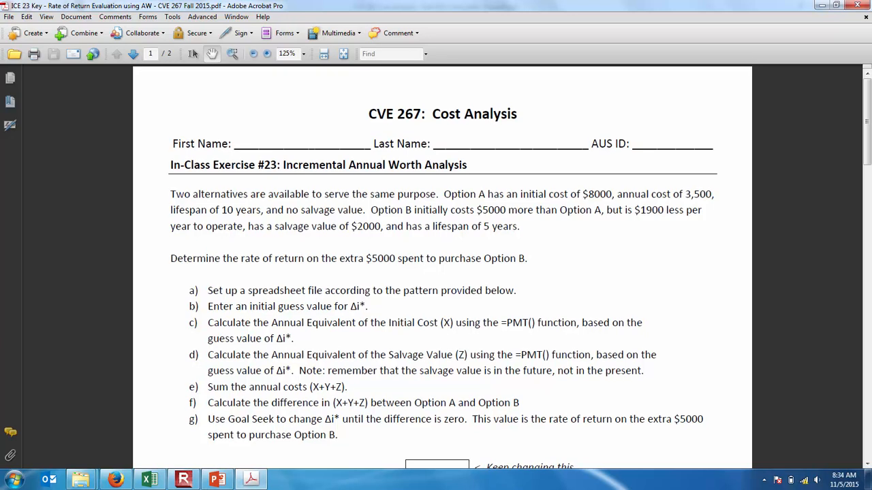
{"action": "left_click", "coordinate": [183, 480]}
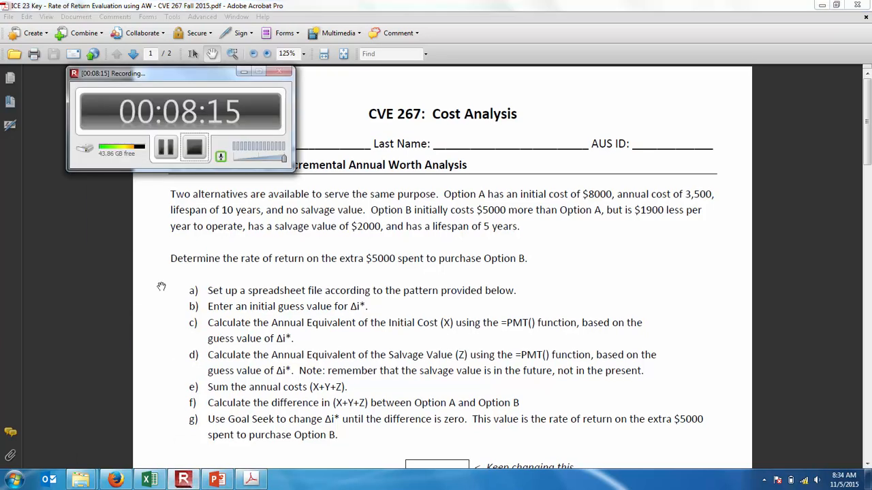
{"action": "left_click", "coordinate": [165, 148]}
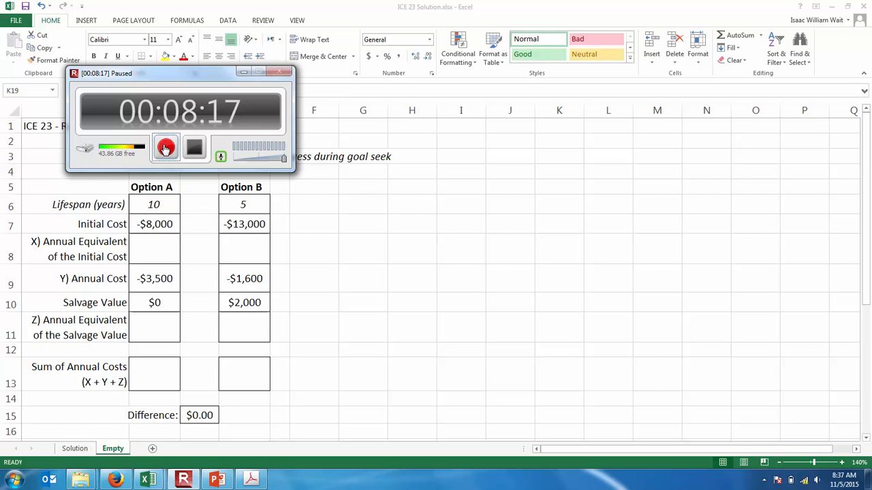
{"action": "left_click", "coordinate": [166, 148]}
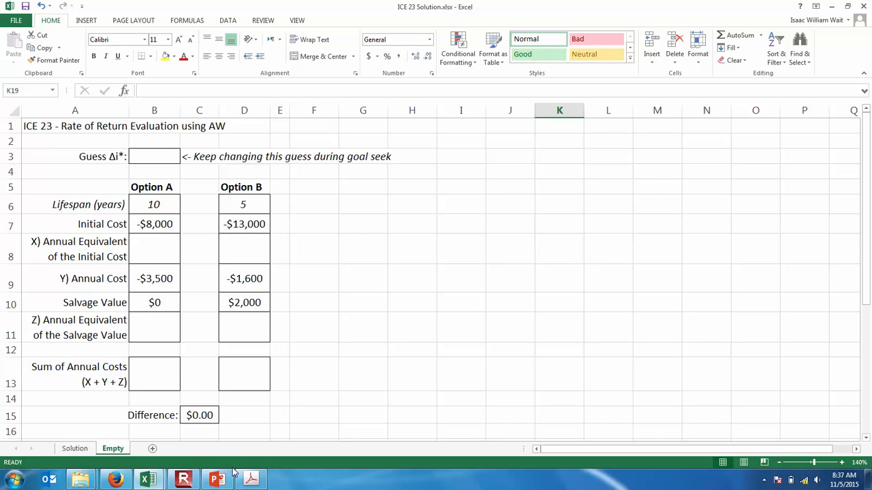
{"action": "mouse_move", "coordinate": [184, 480]}
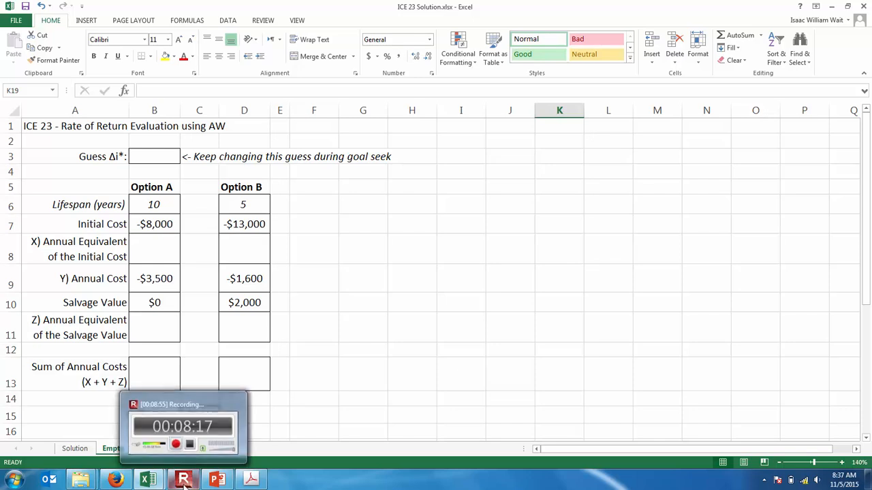
{"action": "left_click", "coordinate": [184, 481]}
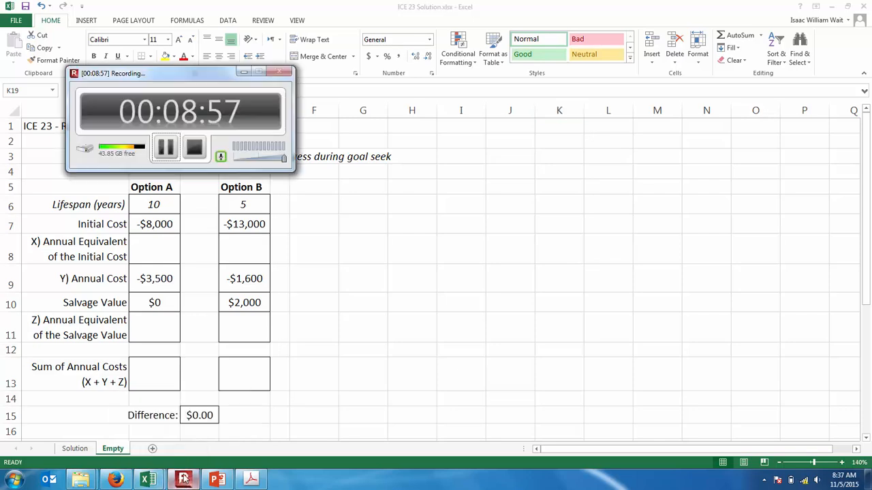
{"action": "left_click", "coordinate": [166, 149]}
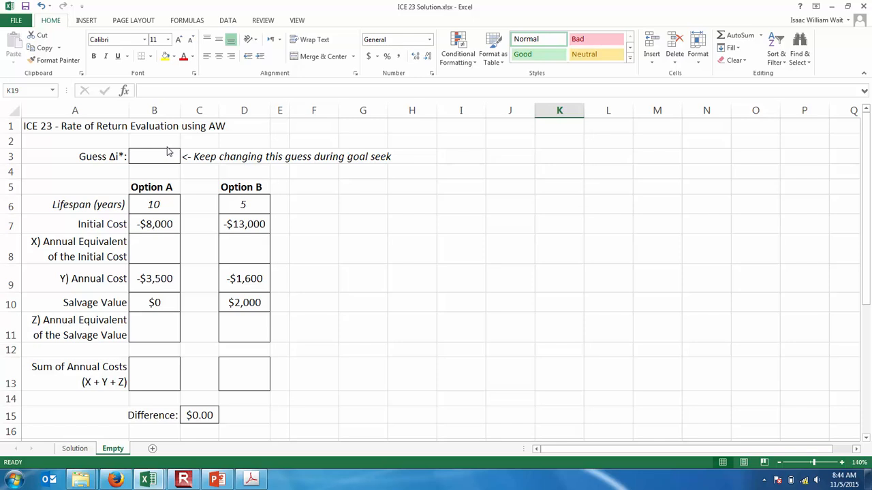
- Enter .01 as the initial guess for Δi* in cell B3 of the Empty sheet
{"action": "left_click", "coordinate": [148, 159]}
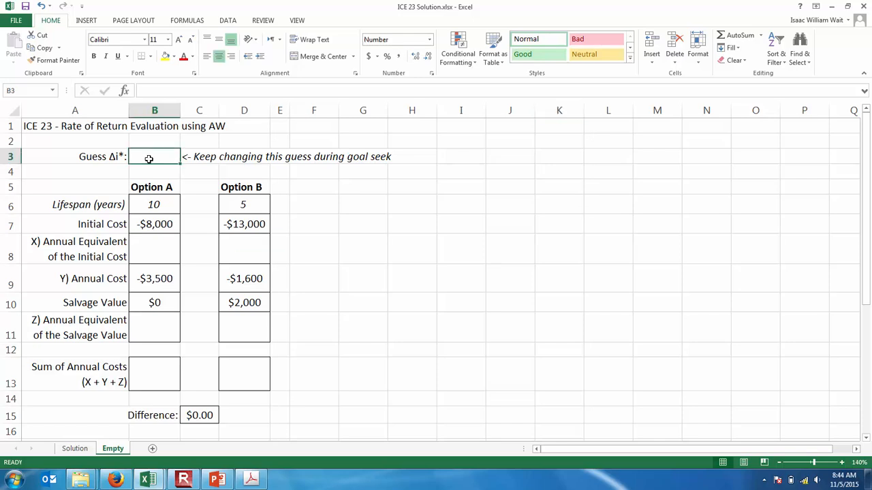
{"action": "type", "text": ".01"}
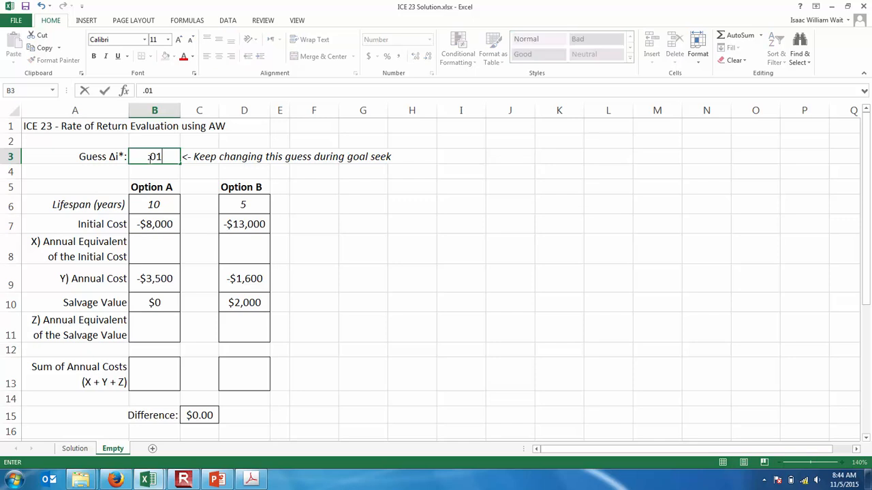
{"action": "key", "text": "Return"}
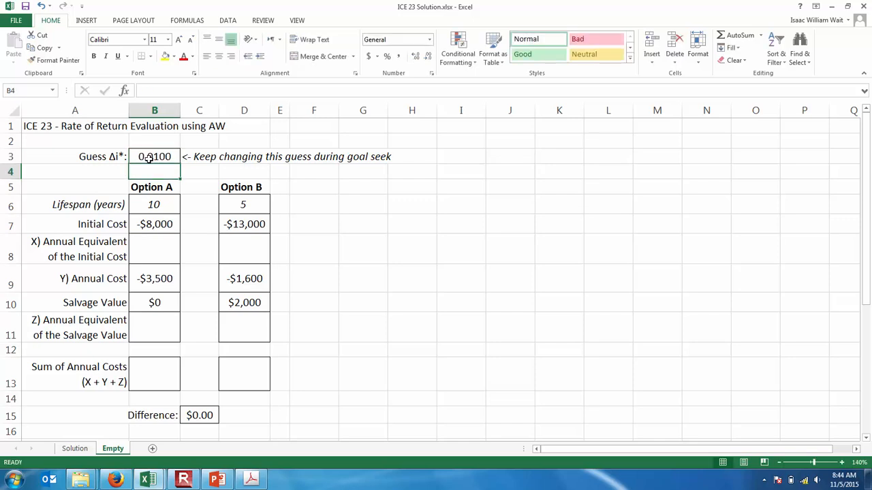
- Calculate Option A's annual equivalent of the initial cost in B8 with =PMT($B$3,B6,-B7)
{"action": "key", "text": "Down"}
{"action": "key", "text": "Down"}
{"action": "key", "text": "Down"}
{"action": "key", "text": "Down"}
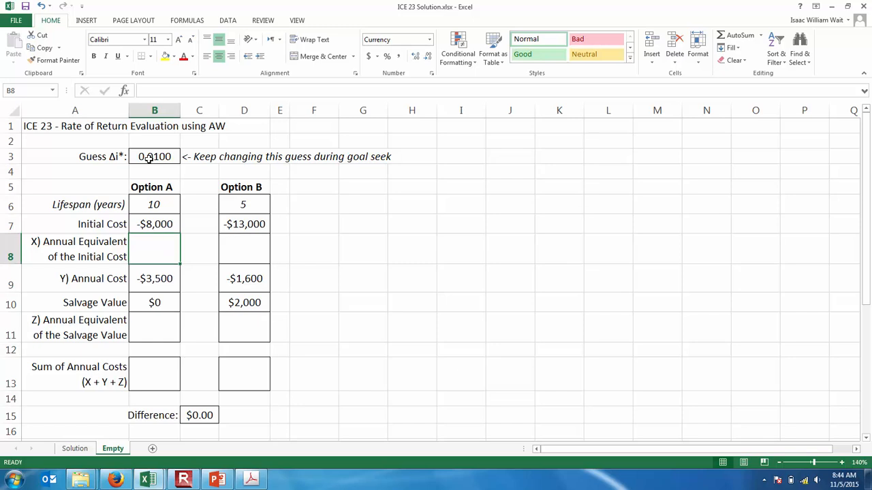
{"action": "type", "text": "="}
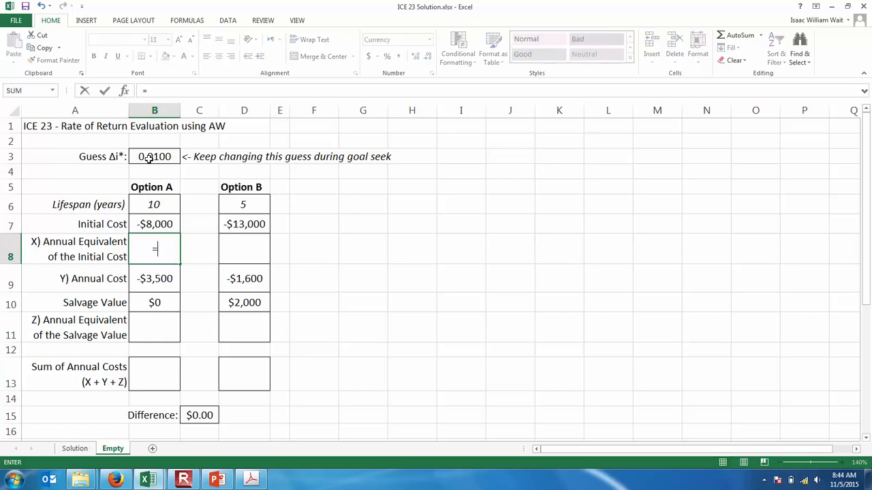
{"action": "type", "text": "PMT("}
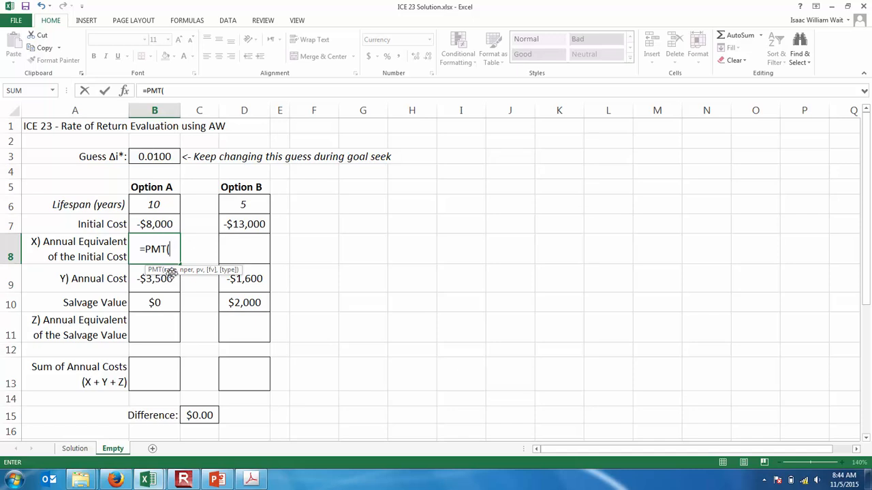
{"action": "left_click", "coordinate": [166, 158]}
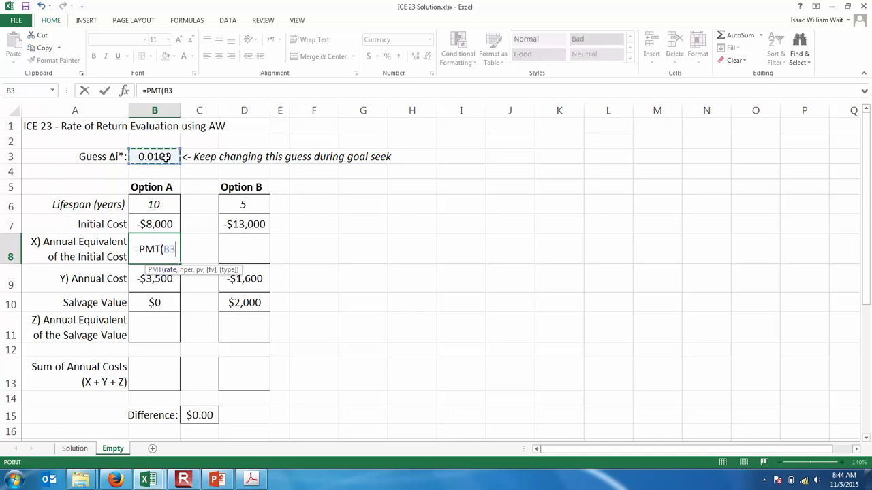
{"action": "key", "text": "F4"}
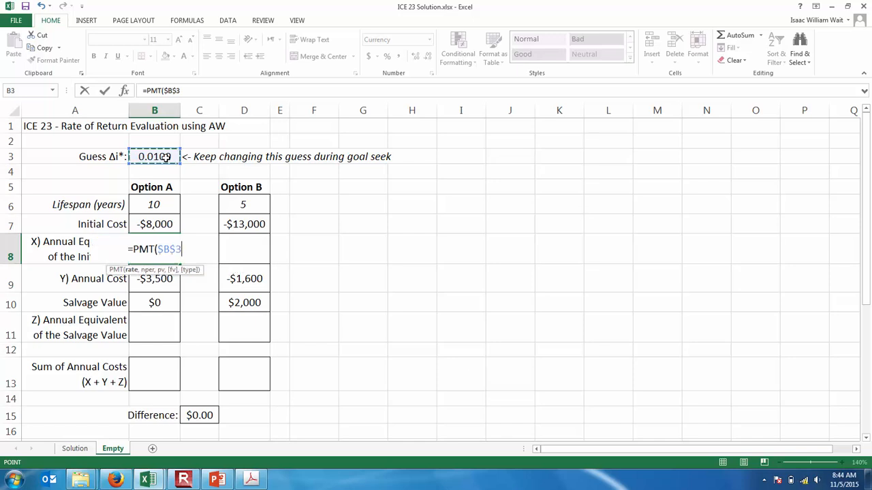
{"action": "type", "text": ","}
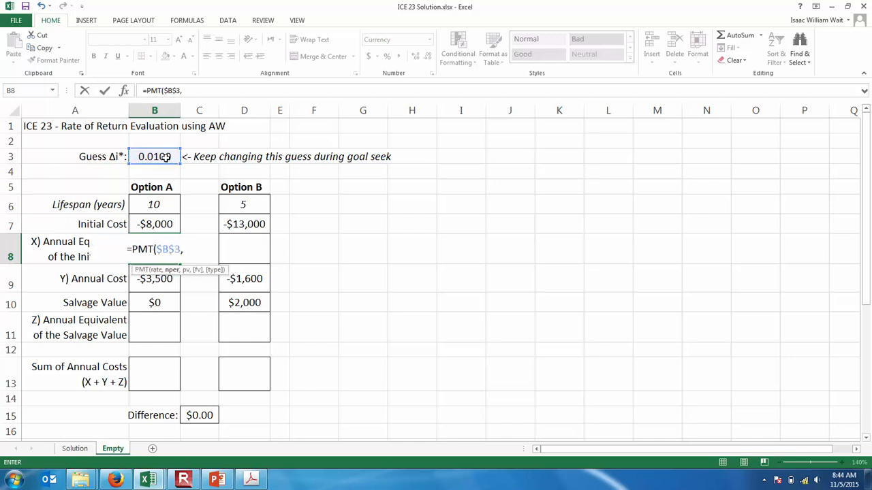
{"action": "left_click", "coordinate": [154, 205]}
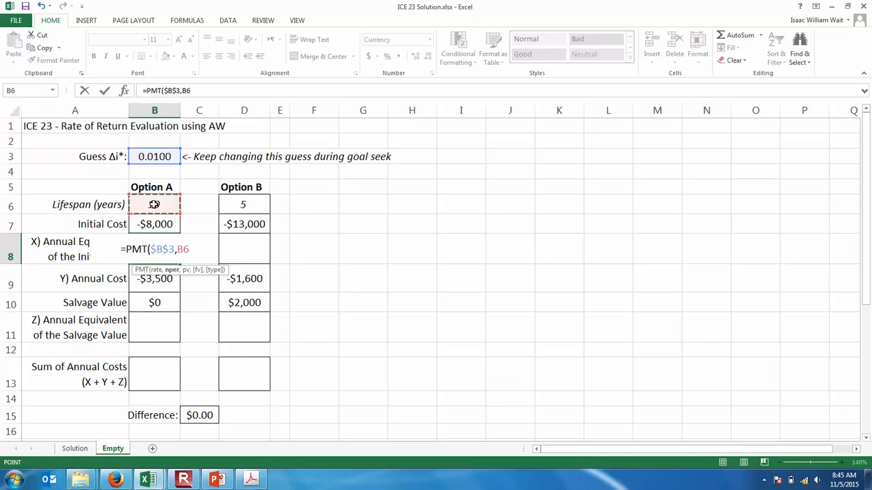
{"action": "type", "text": ","}
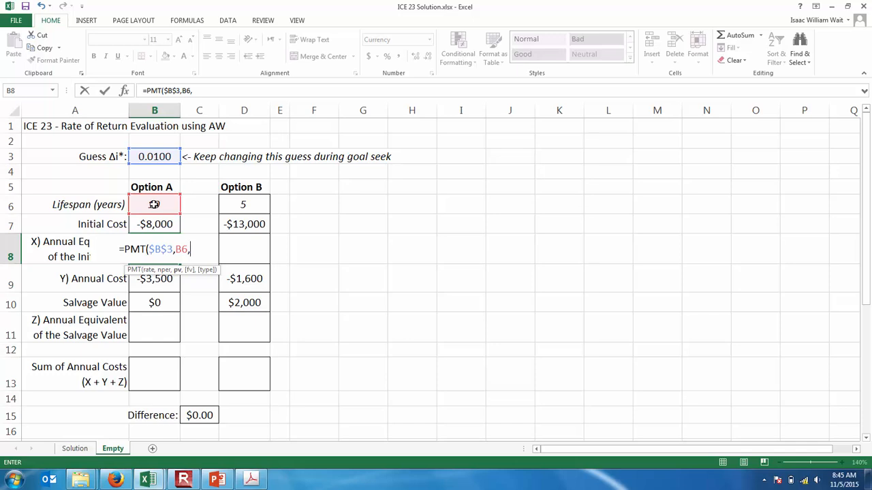
{"action": "type", "text": "-"}
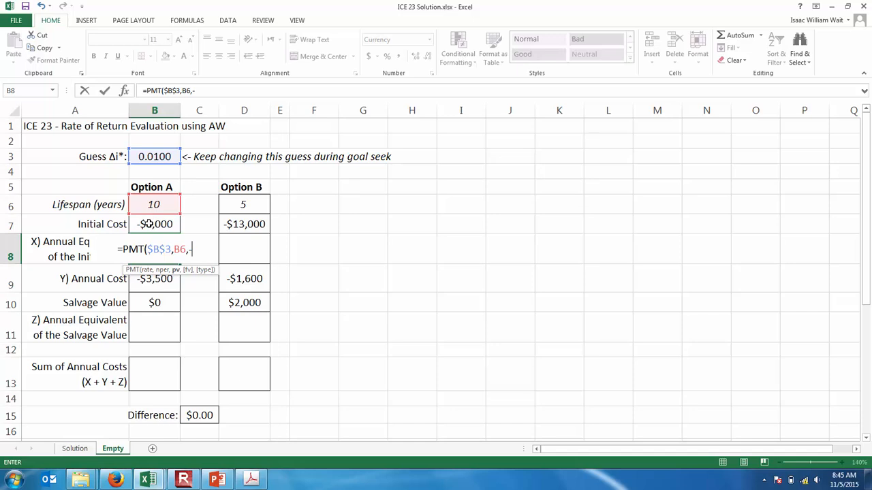
{"action": "left_click", "coordinate": [147, 225]}
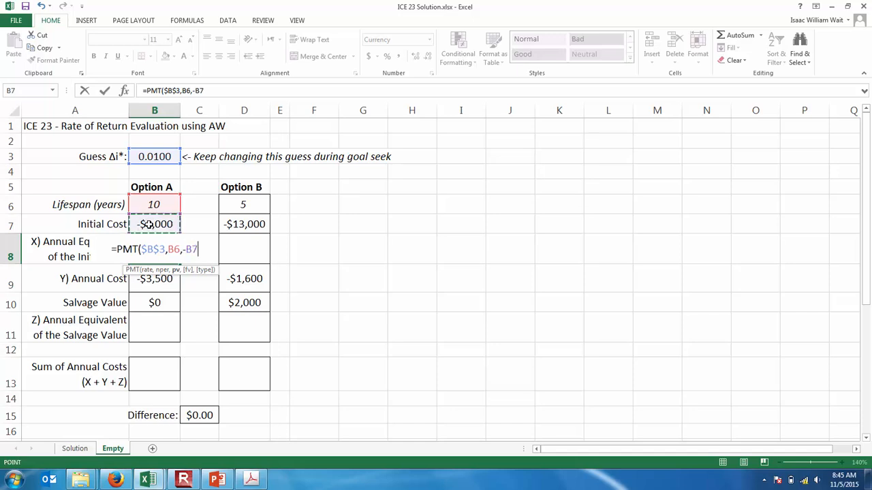
{"action": "type", "text": ")"}
{"action": "key", "text": "Return"}
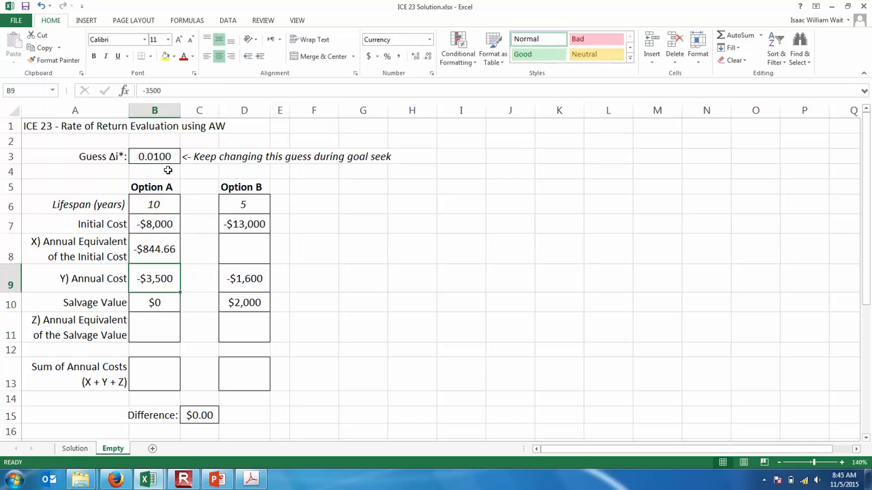
- Copy the annual equivalent formula from B8 to D8 for Option B and widen column D to fit the value
{"action": "left_click", "coordinate": [156, 249]}
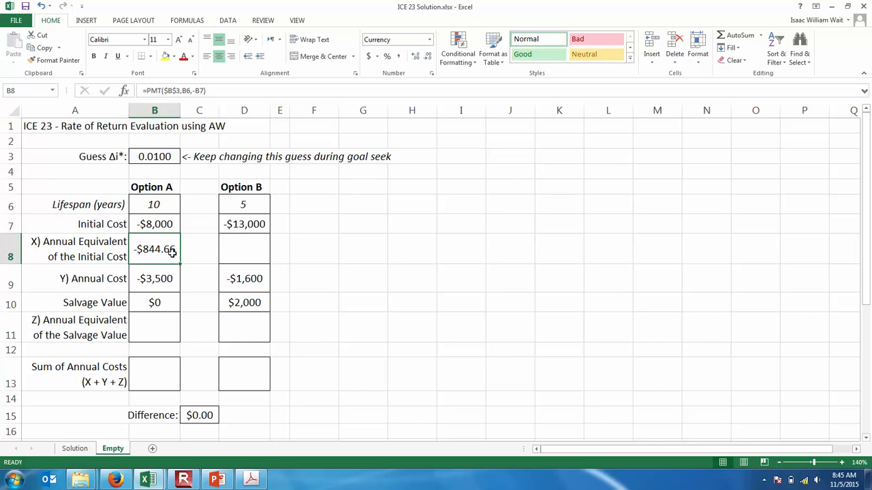
{"action": "key", "text": "ctrl+c"}
{"action": "left_click", "coordinate": [245, 247]}
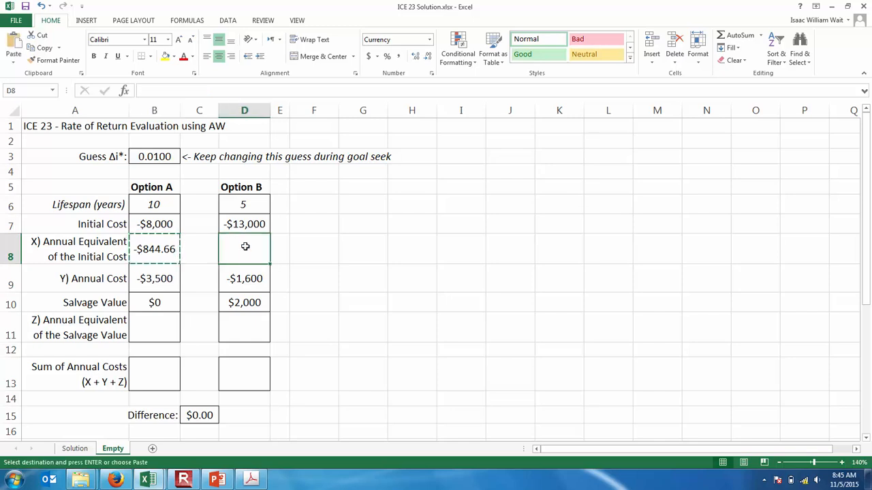
{"action": "key", "text": "ctrl+v"}
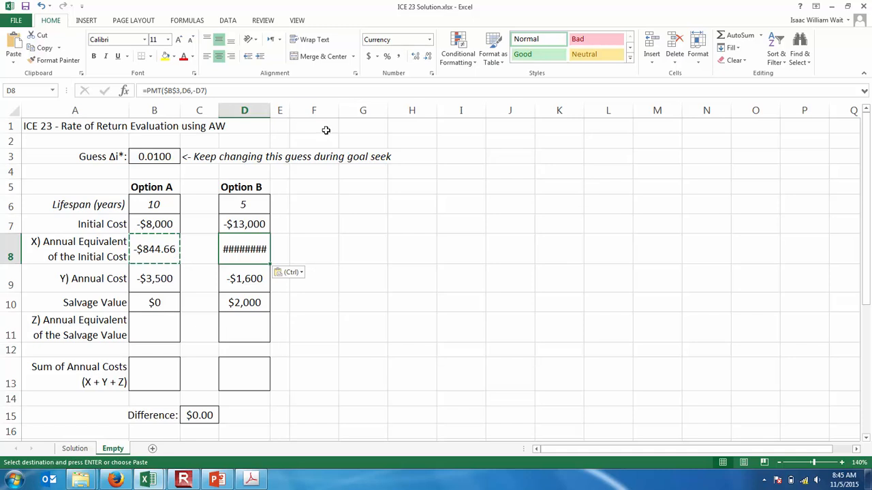
{"action": "left_click_drag", "start_coordinate": [270, 109], "coordinate": [282, 110]}
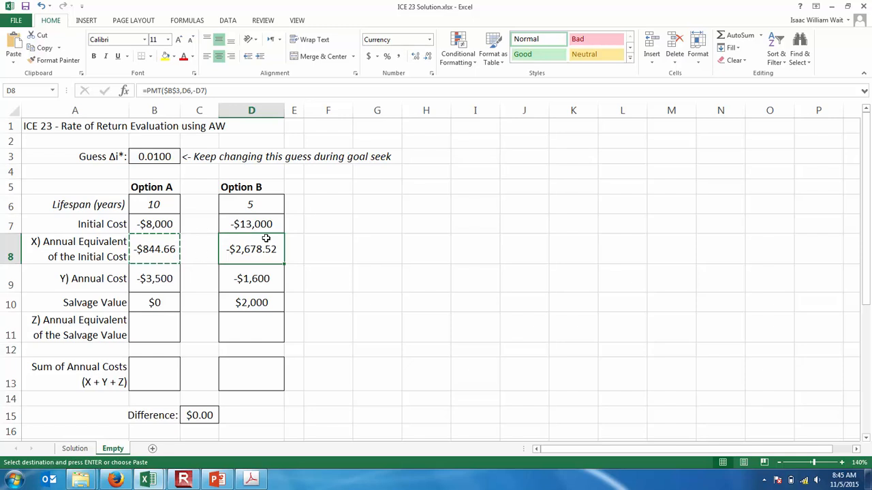
{"action": "left_click", "coordinate": [269, 91]}
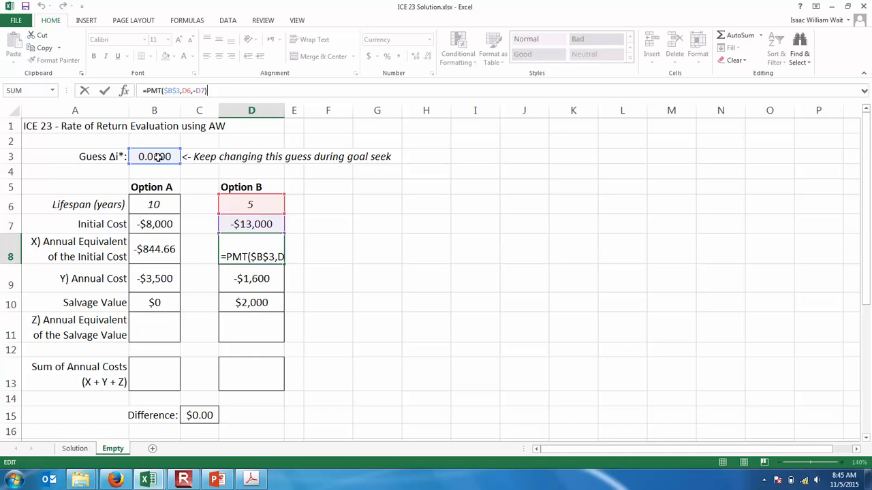
{"action": "key", "text": "ctrl+Return"}
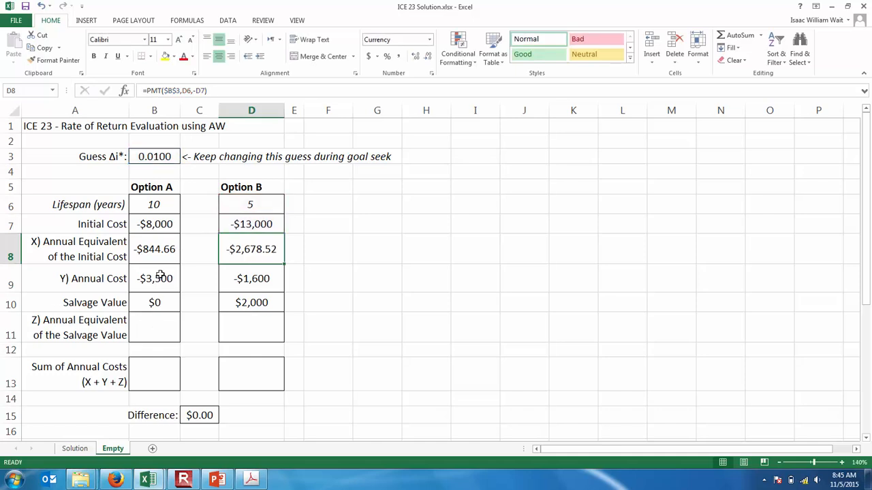
- Calculate Option A's annual equivalent of the salvage value in B11 with =PMT($B$3,B6,,-B10)
{"action": "left_click", "coordinate": [156, 326]}
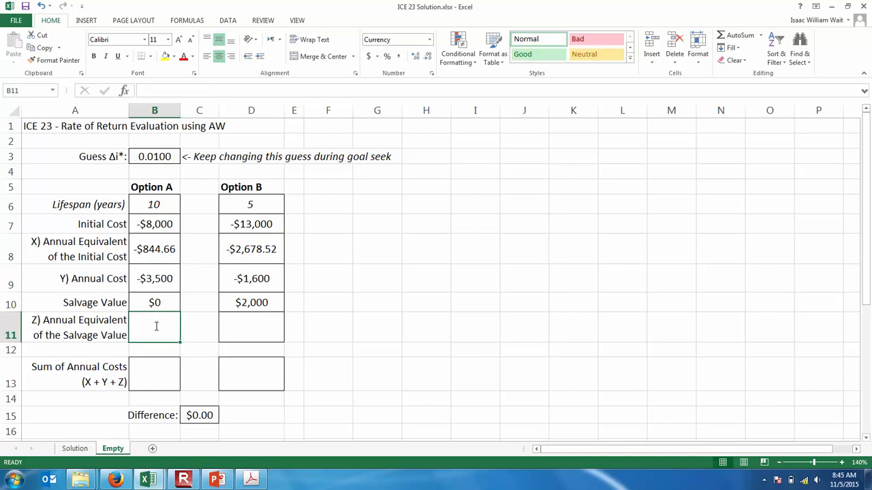
{"action": "type", "text": "=PMT("}
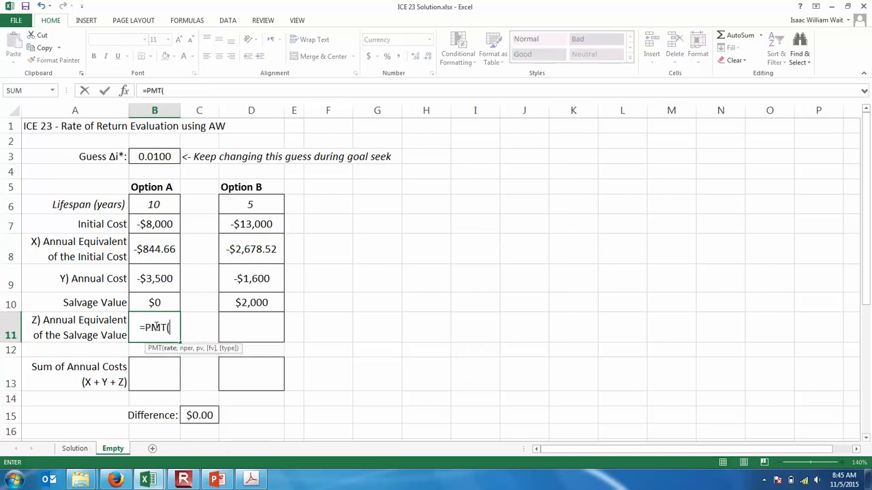
{"action": "left_click", "coordinate": [161, 157]}
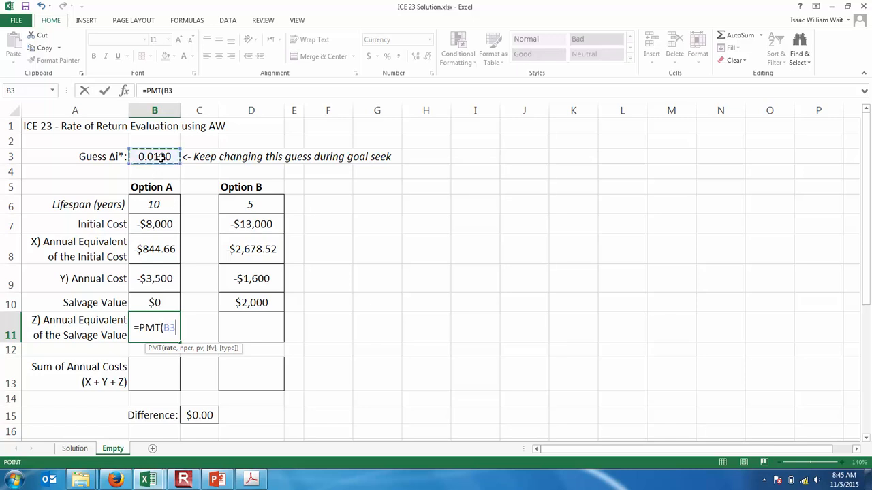
{"action": "key", "text": "F4"}
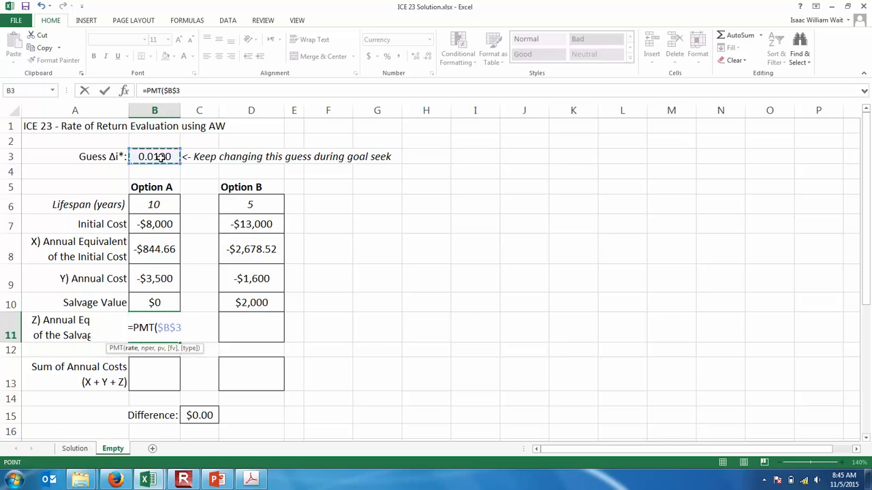
{"action": "type", "text": ","}
{"action": "left_click", "coordinate": [158, 201]}
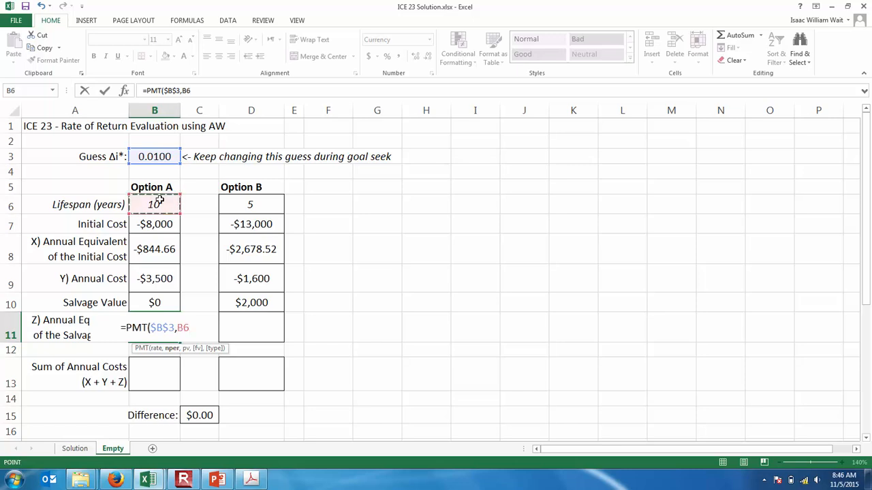
{"action": "type", "text": ","}
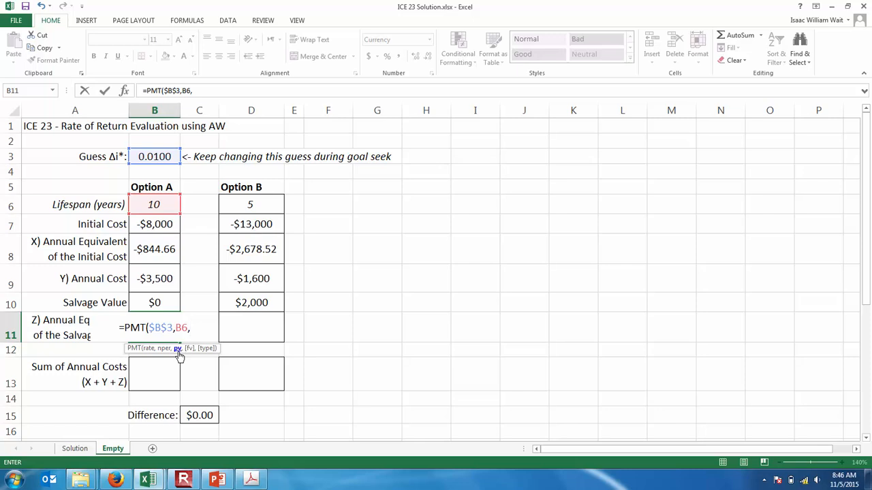
{"action": "type", "text": ","}
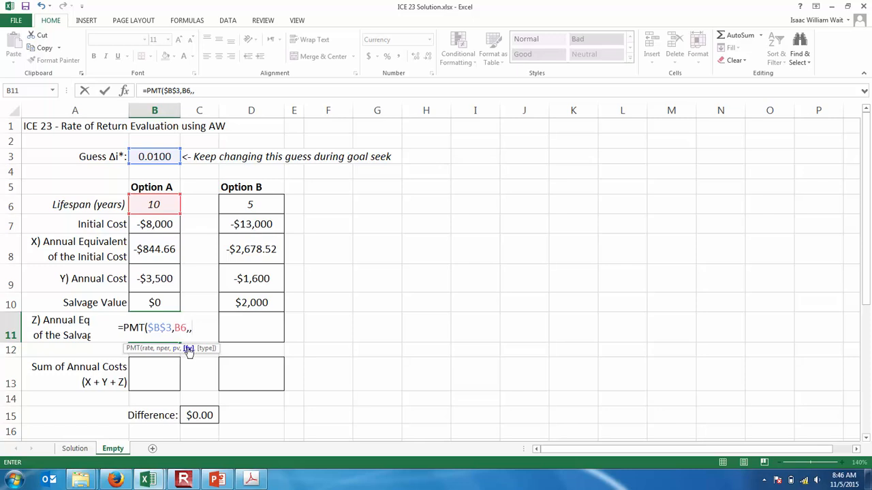
{"action": "left_click", "coordinate": [164, 304]}
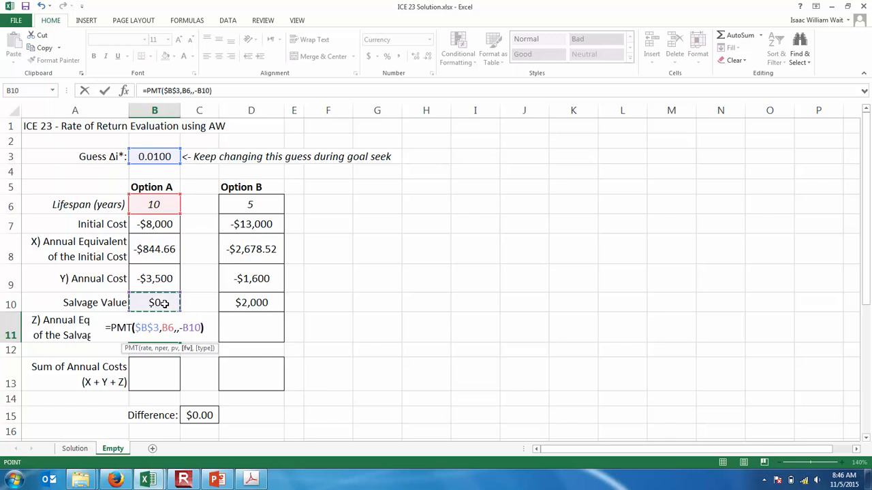
{"action": "type", "text": ")"}
{"action": "key", "text": "Return"}
- Copy the salvage value's annual equivalent formula from B11 to D11 for Option B
{"action": "left_click", "coordinate": [156, 324]}
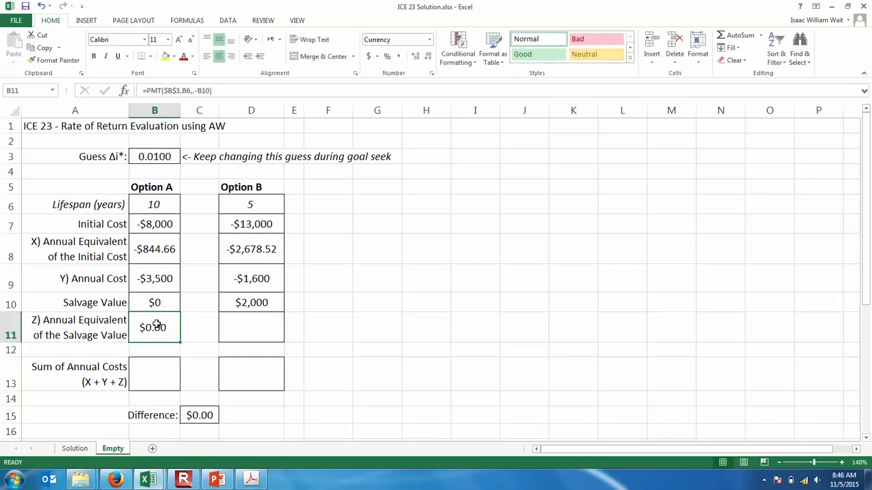
{"action": "key", "text": "ctrl+c"}
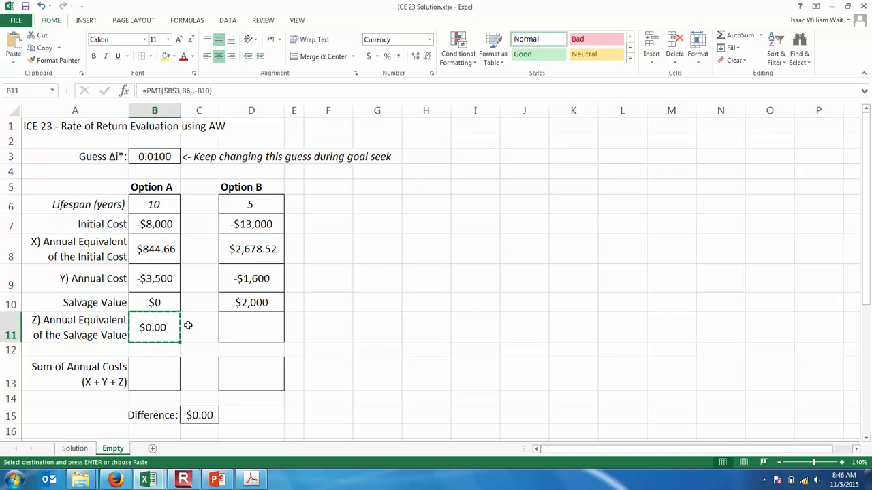
{"action": "left_click", "coordinate": [248, 326]}
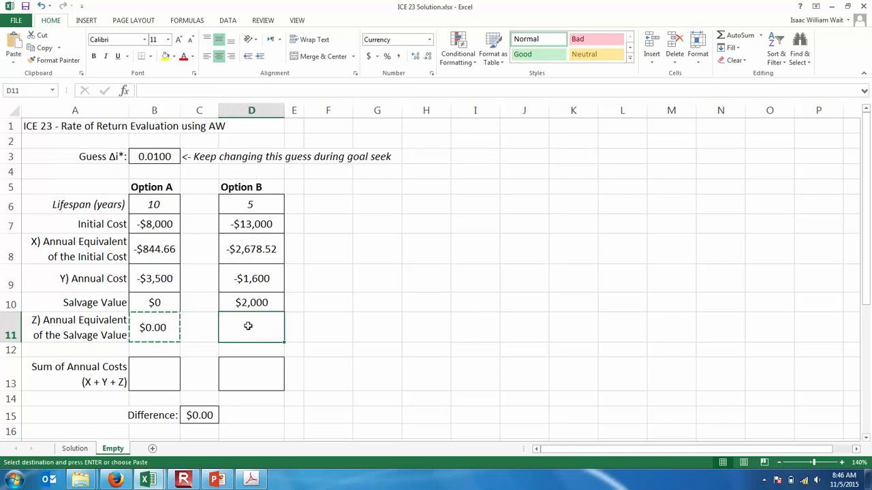
{"action": "key", "text": "ctrl+v"}
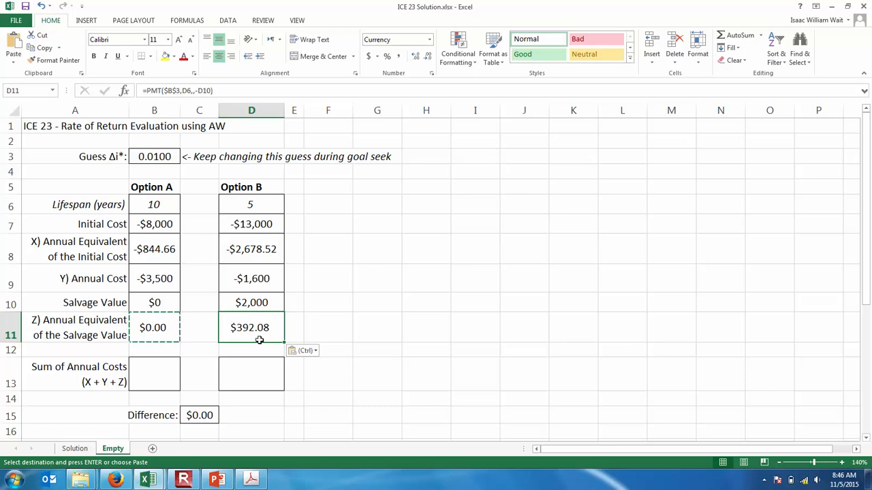
- Sum Option A's annual costs in B13 with =SUM(B8,B9,B11) and widen column B to fit the value
{"action": "left_click", "coordinate": [153, 378]}
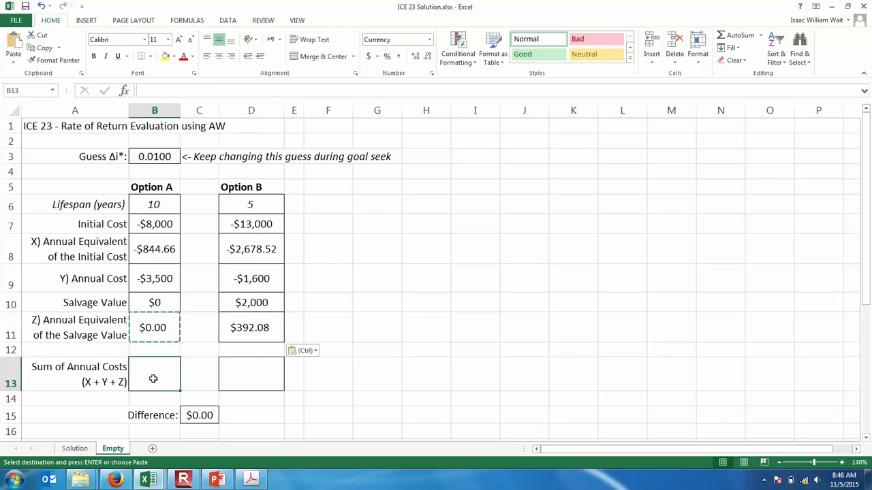
{"action": "double_click", "coordinate": [154, 380]}
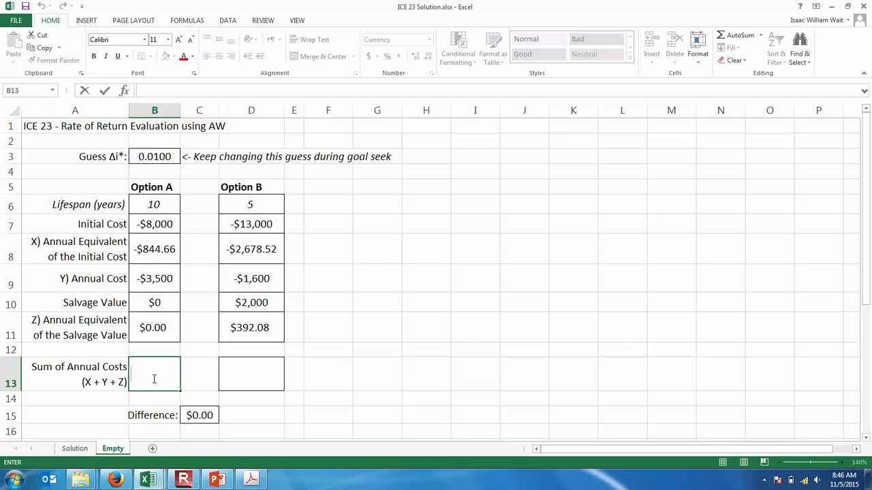
{"action": "type", "text": "="}
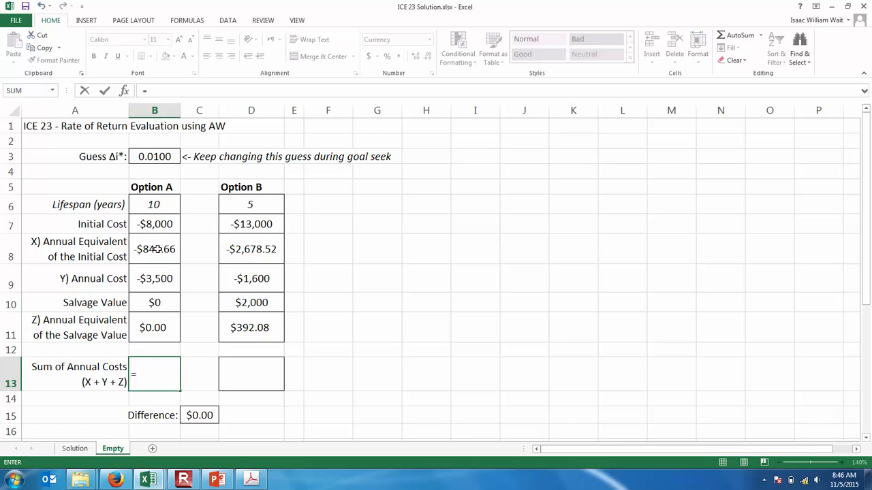
{"action": "type", "text": "sum"}
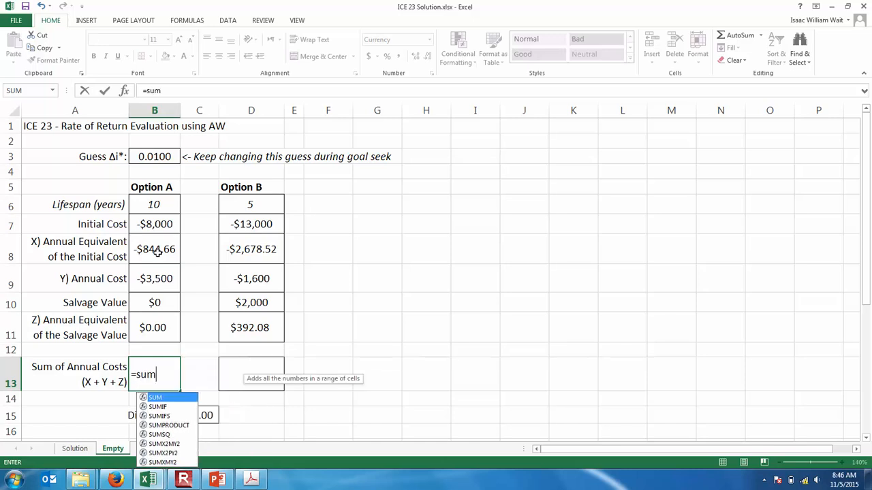
{"action": "type", "text": "("}
{"action": "left_click", "coordinate": [158, 249]}
{"action": "type", "text": ","}
{"action": "left_click", "coordinate": [155, 279]}
{"action": "type", "text": ","}
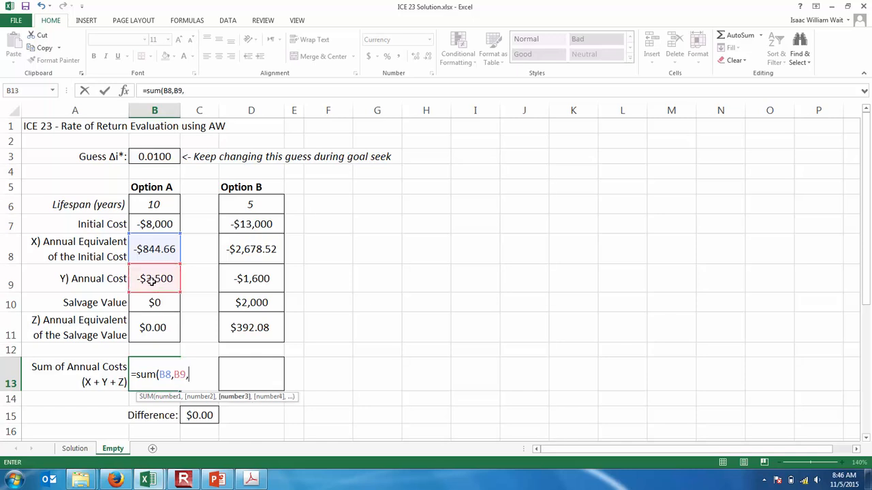
{"action": "left_click", "coordinate": [146, 328]}
{"action": "type", "text": ")"}
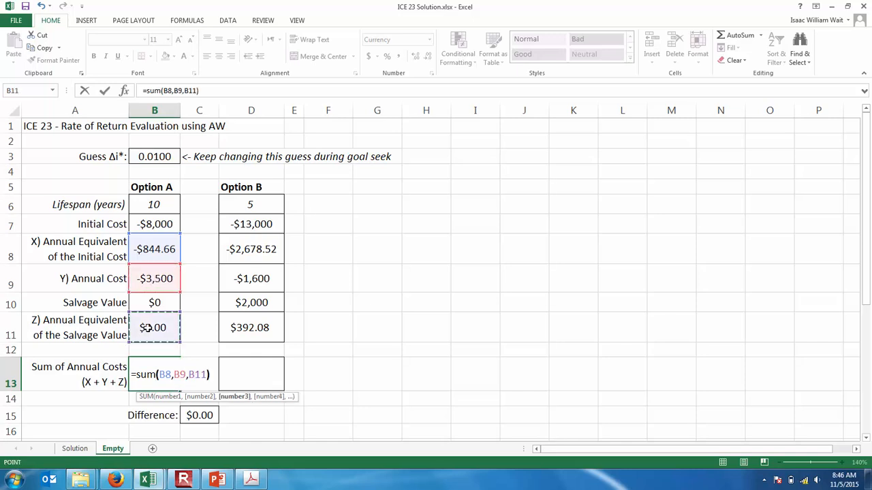
{"action": "key", "text": "Return"}
{"action": "left_click_drag", "start_coordinate": [180, 111], "coordinate": [186, 112]}
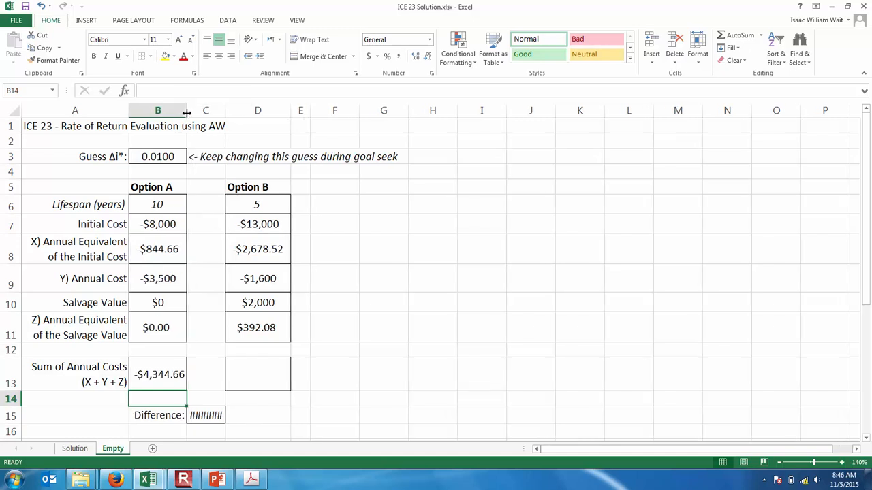
- Copy the sum of annual costs formula from B13 to D13 and widen column C to fit the Difference value
{"action": "left_click", "coordinate": [156, 374]}
{"action": "key", "text": "ctrl+c"}
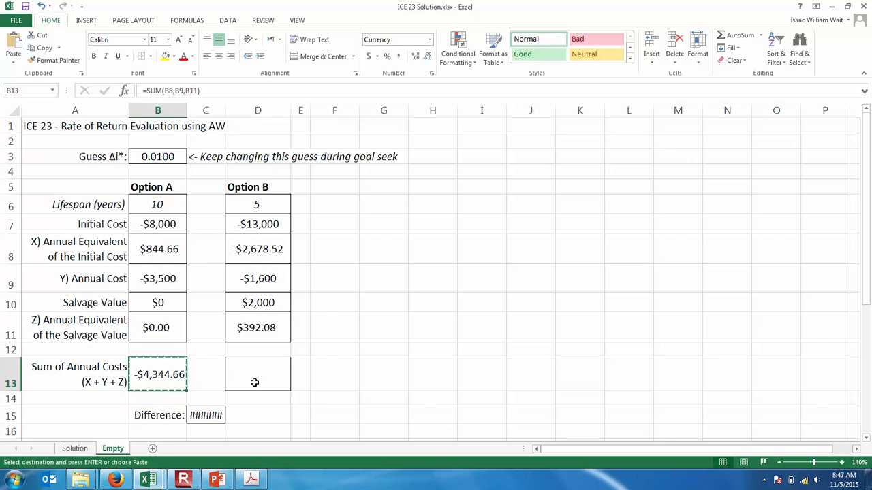
{"action": "left_click", "coordinate": [255, 375]}
{"action": "key", "text": "ctrl+v"}
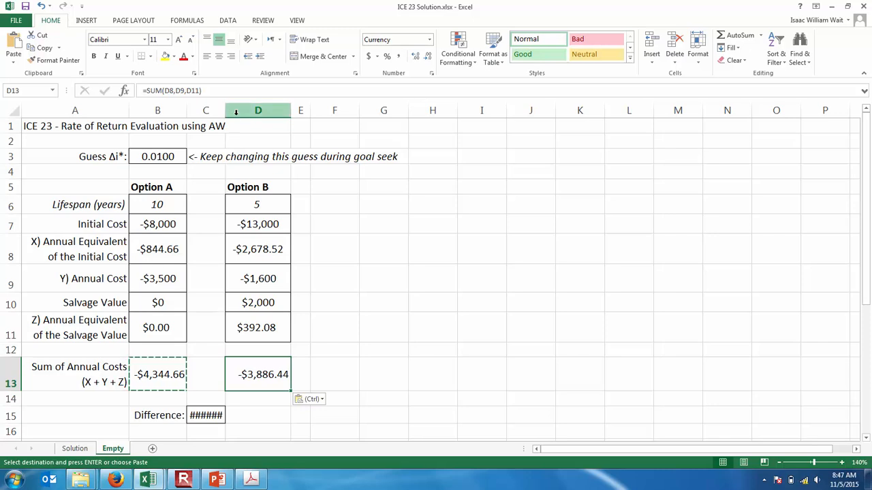
{"action": "left_click_drag", "start_coordinate": [225, 110], "coordinate": [241, 110]}
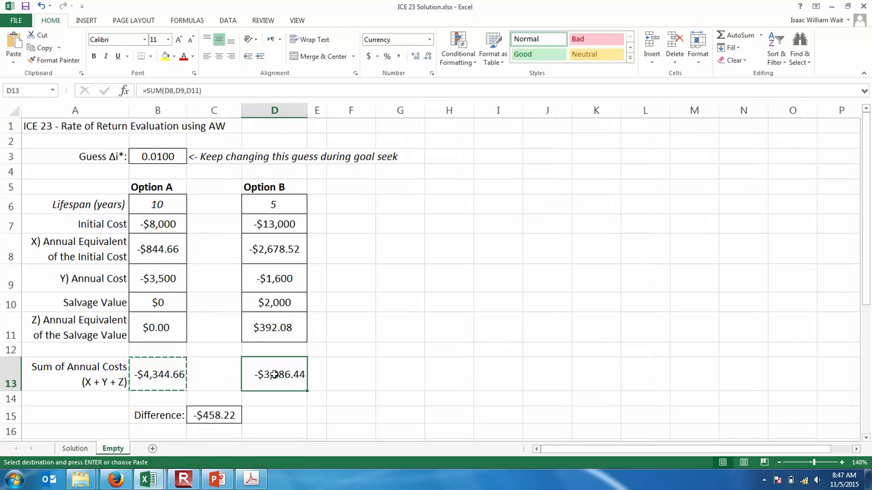
- Start a Goal Seek with the Difference cell C15 as the cell to set
{"action": "left_click", "coordinate": [269, 415]}
{"action": "double_click", "coordinate": [269, 415]}
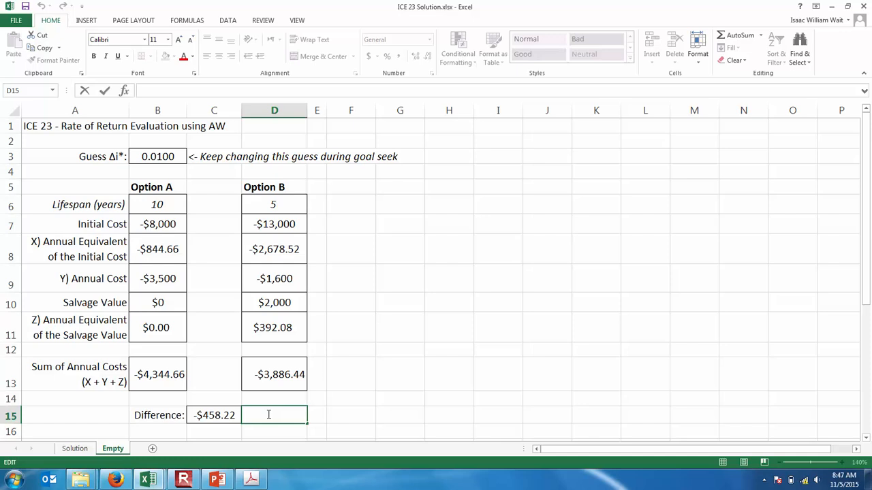
{"action": "left_click", "coordinate": [214, 415]}
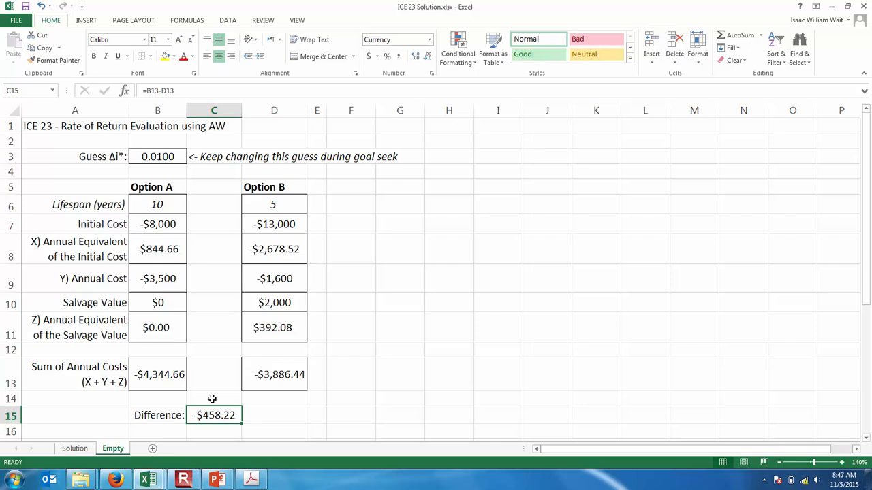
{"action": "left_click", "coordinate": [226, 22]}
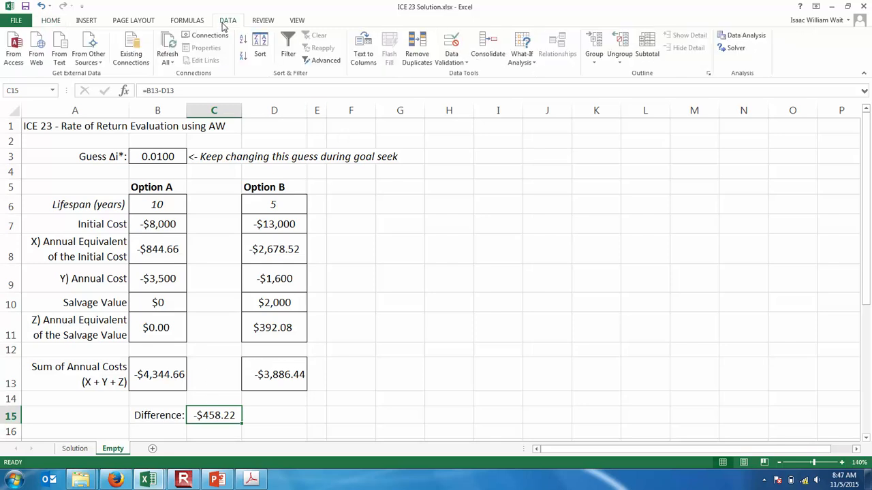
{"action": "left_click", "coordinate": [521, 61]}
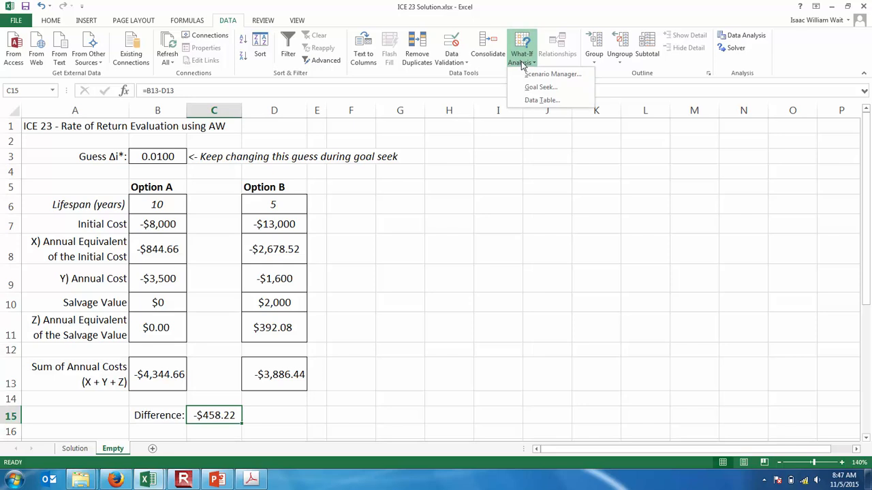
{"action": "left_click", "coordinate": [542, 87]}
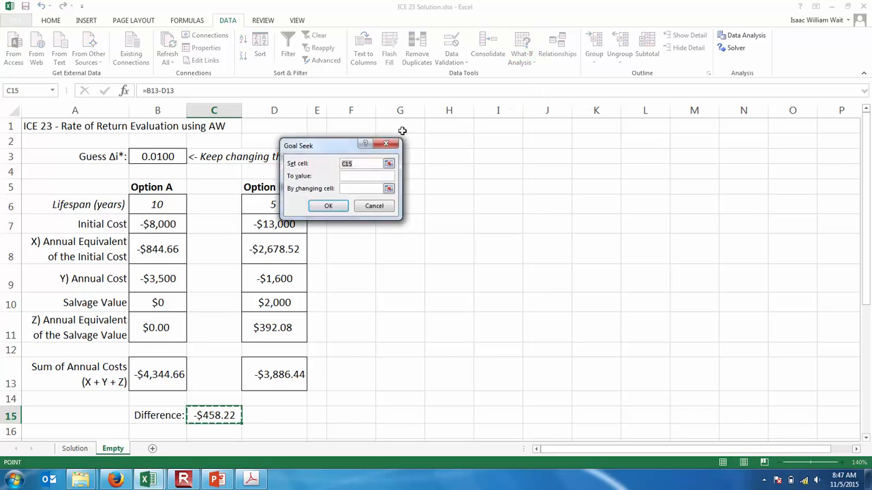
{"action": "left_click_drag", "start_coordinate": [343, 146], "coordinate": [460, 147]}
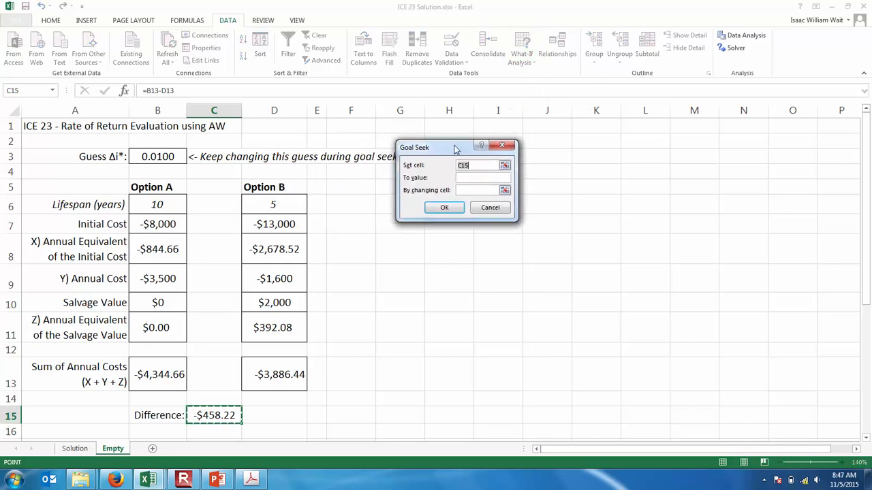
{"action": "left_click", "coordinate": [504, 165]}
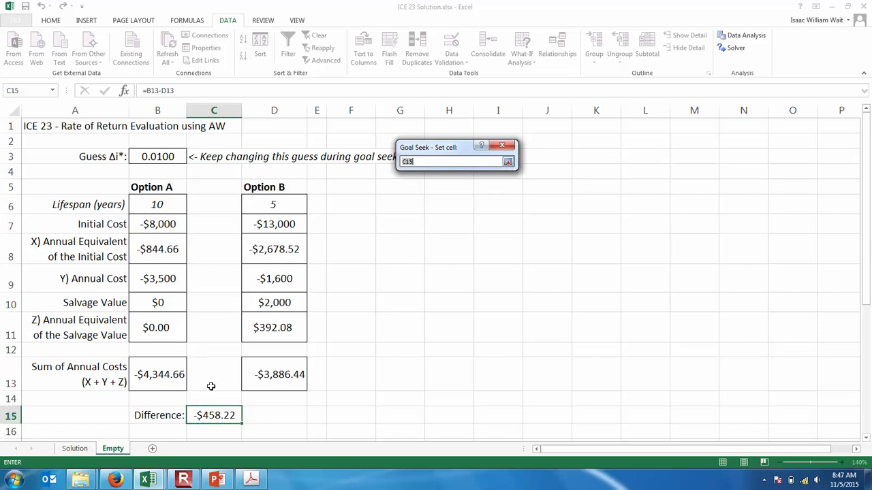
{"action": "left_click", "coordinate": [207, 414]}
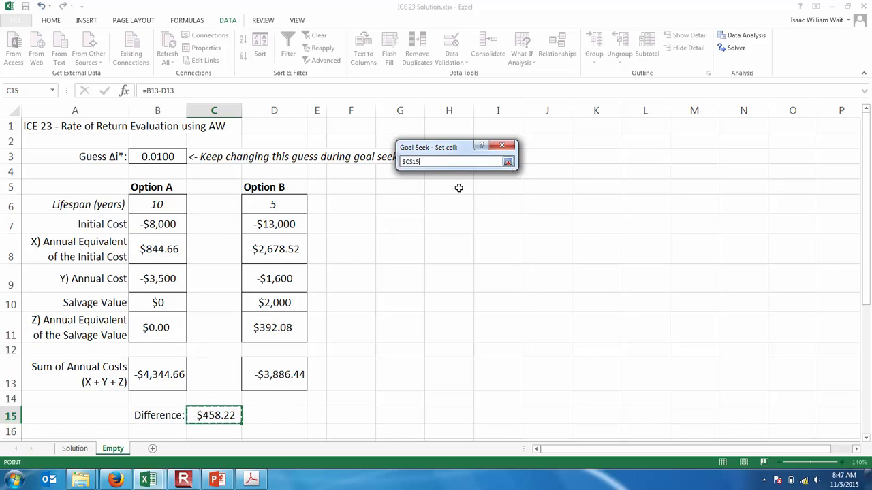
{"action": "left_click", "coordinate": [507, 161]}
- Run the Goal Seek to a target value of 0 by changing the guess in B3, and keep the solution
{"action": "left_click", "coordinate": [482, 177]}
{"action": "type", "text": "0"}
{"action": "left_click", "coordinate": [496, 190]}
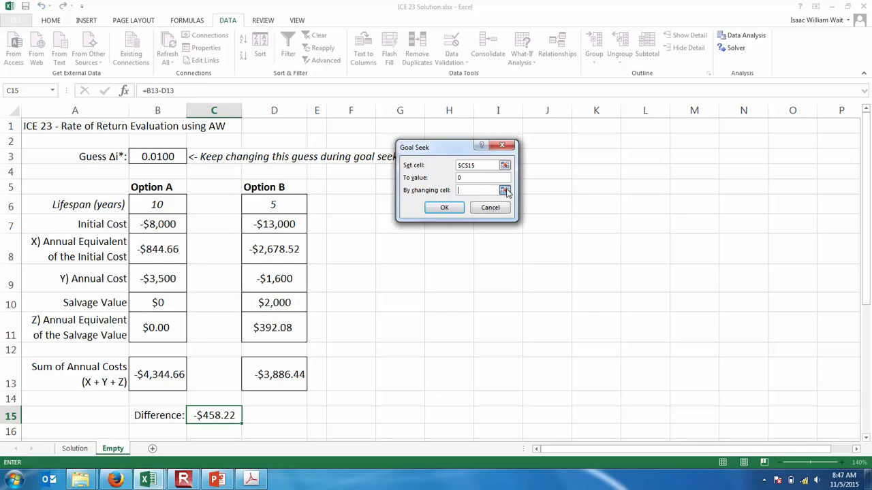
{"action": "left_click", "coordinate": [505, 191]}
{"action": "left_click", "coordinate": [156, 156]}
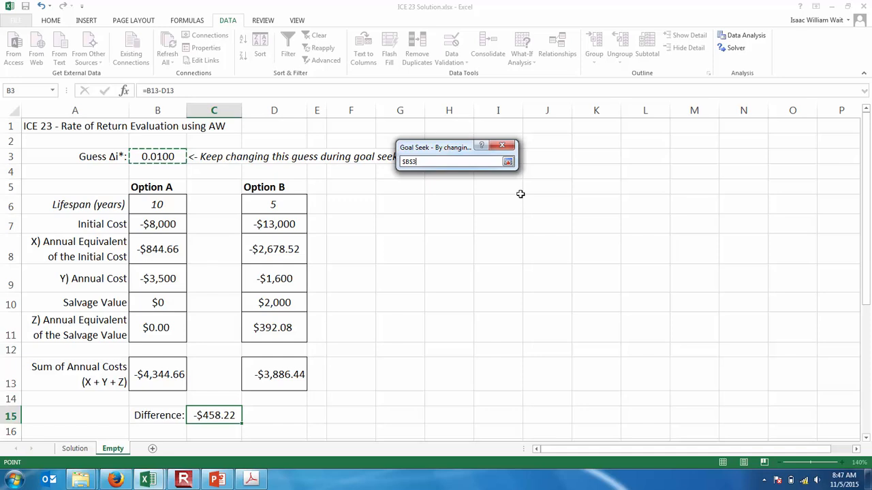
{"action": "left_click", "coordinate": [509, 162]}
{"action": "left_click", "coordinate": [441, 210]}
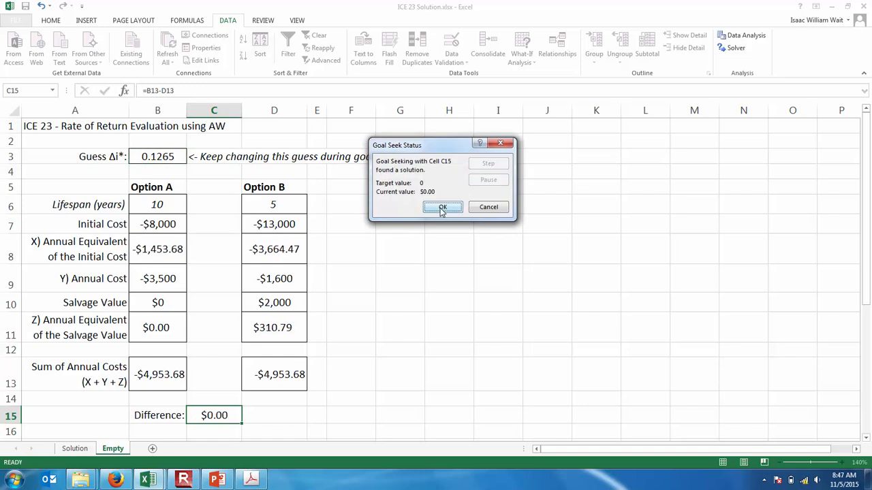
{"action": "left_click", "coordinate": [441, 207]}
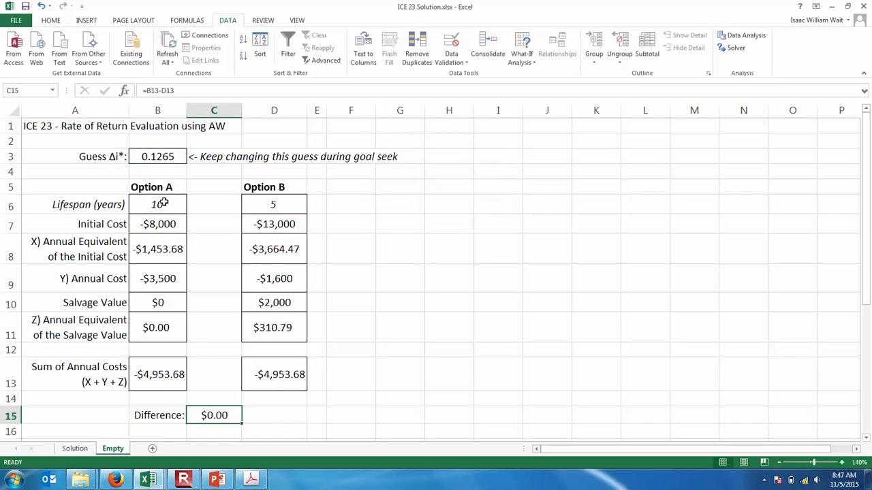
- Examine the solved Δi* in B3, both options' annual costs in row 9, and Option B's initial cost in D7
{"action": "left_click", "coordinate": [161, 157]}
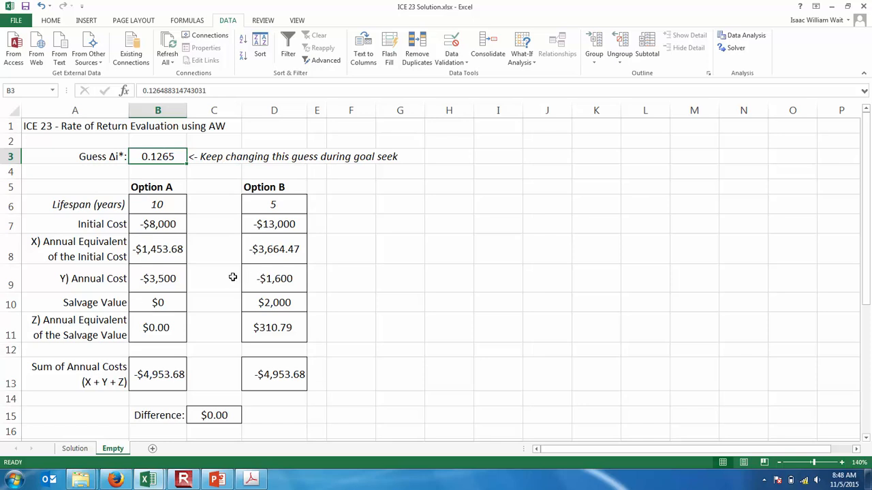
{"action": "left_click", "coordinate": [164, 277]}
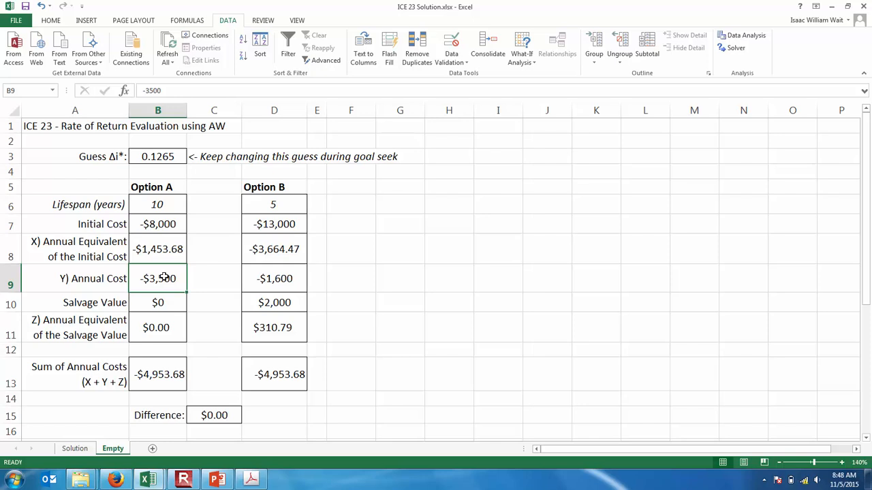
{"action": "left_click", "coordinate": [288, 275]}
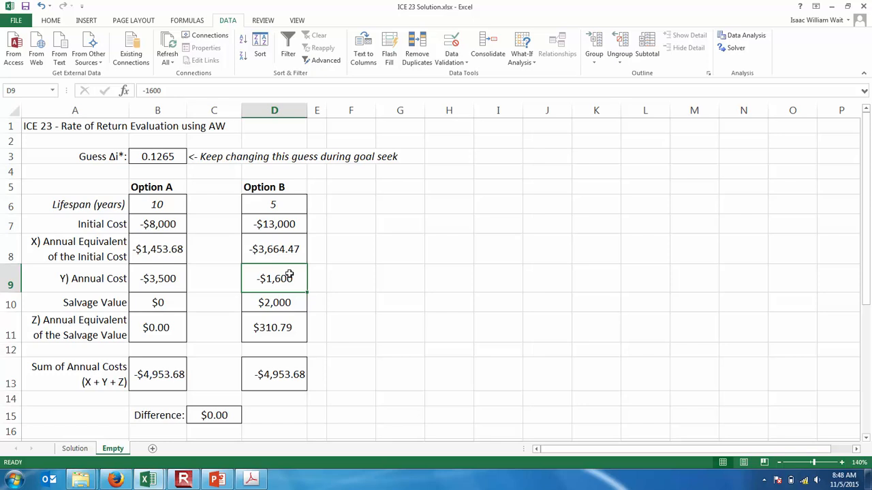
{"action": "left_click", "coordinate": [280, 226]}
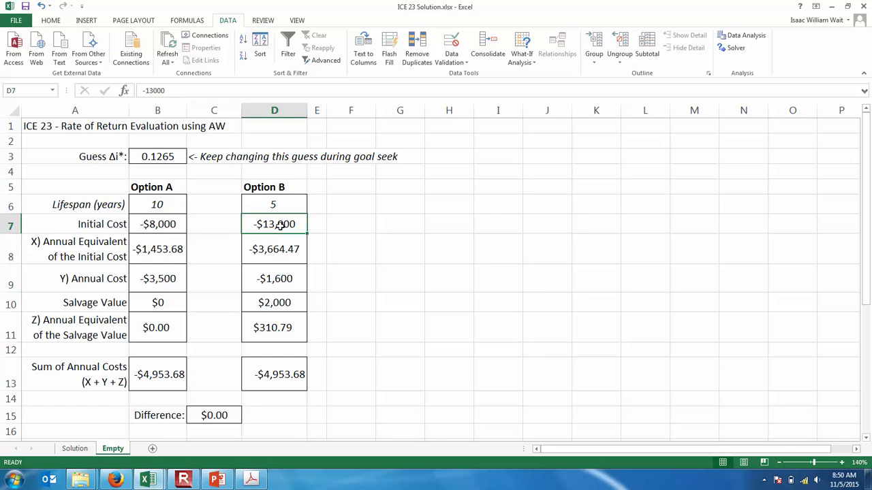
{"action": "left_click", "coordinate": [216, 480]}
{"action": "left_click", "coordinate": [183, 480]}
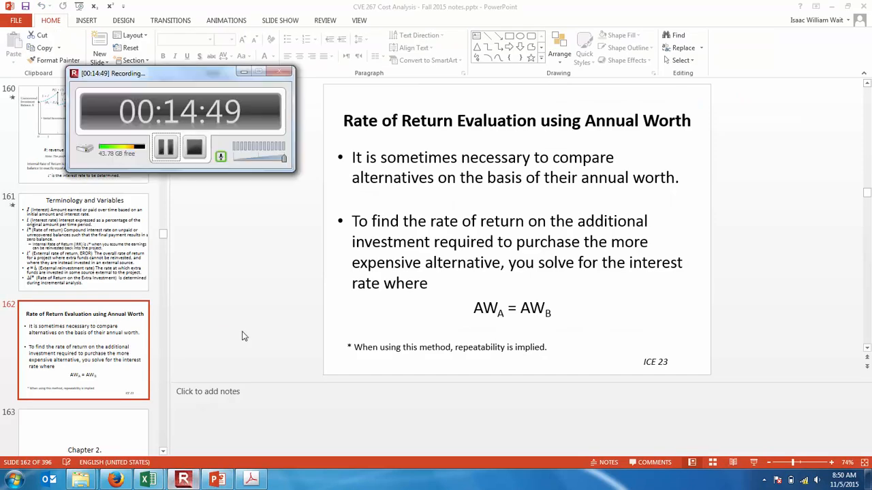